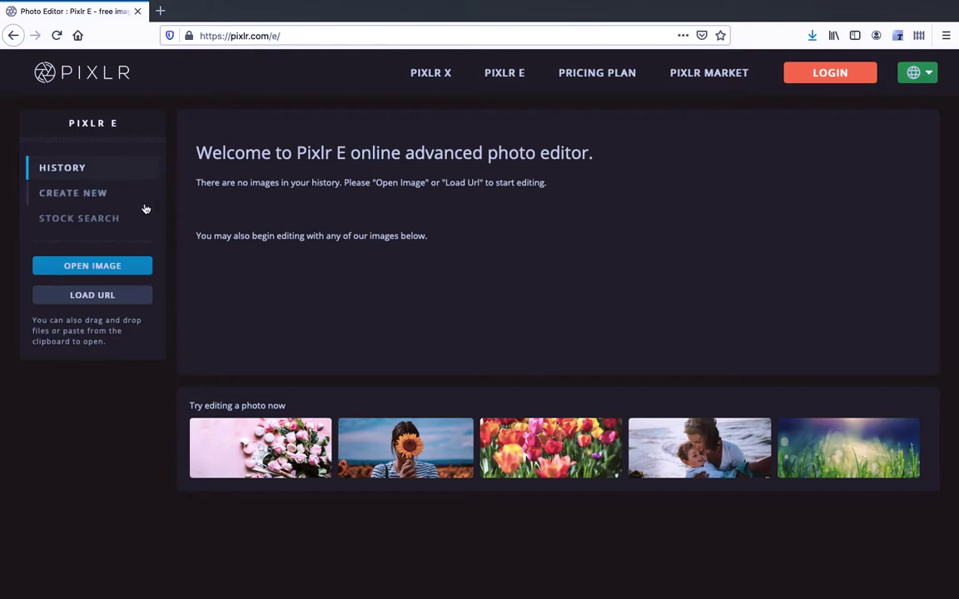
Set up a new Ultra HD 3840 x 2160 image with a white background.
{"action": "left_click", "coordinate": [87, 196]}
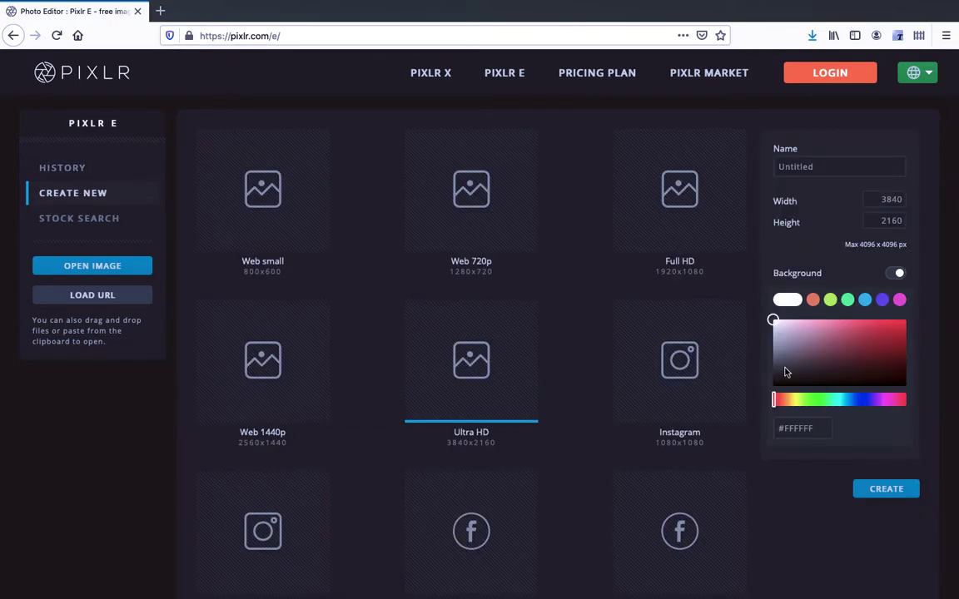
{"action": "left_click", "coordinate": [894, 275]}
{"action": "left_click", "coordinate": [896, 276]}
{"action": "left_click", "coordinate": [787, 300]}
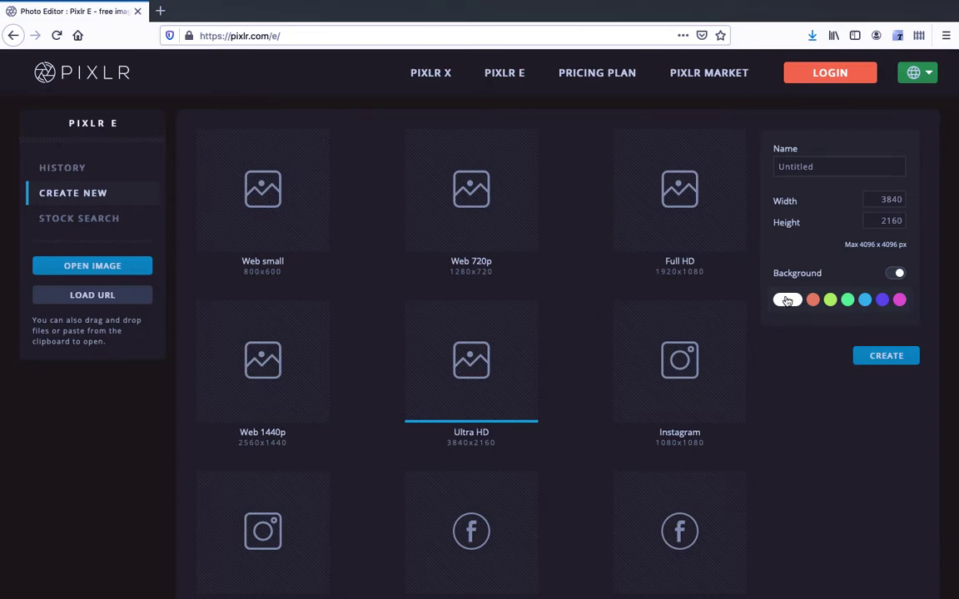
Create the white 3840x2160 canvas and swap colours to white foreground, black background.
{"action": "left_click", "coordinate": [887, 358]}
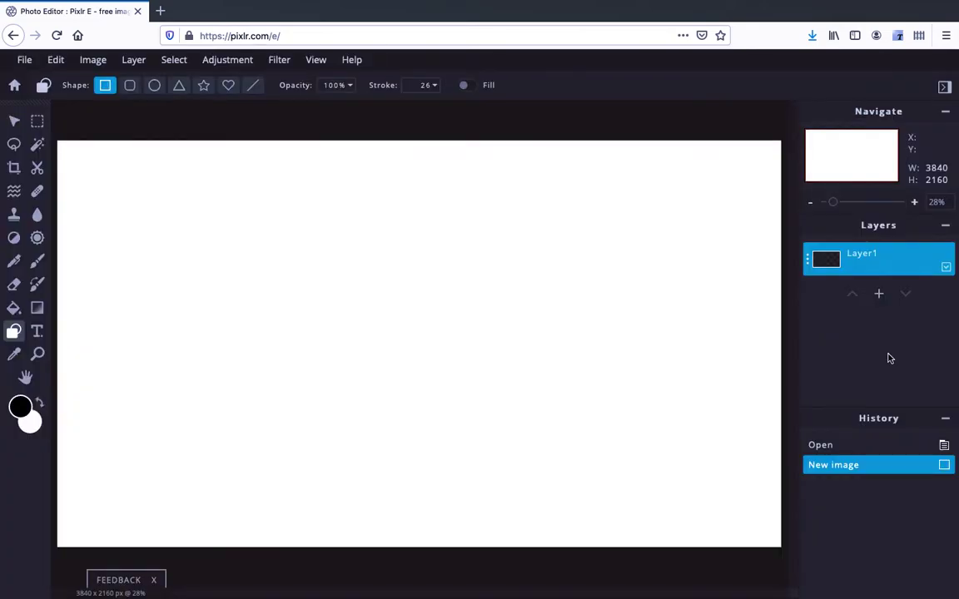
{"action": "left_click", "coordinate": [41, 404]}
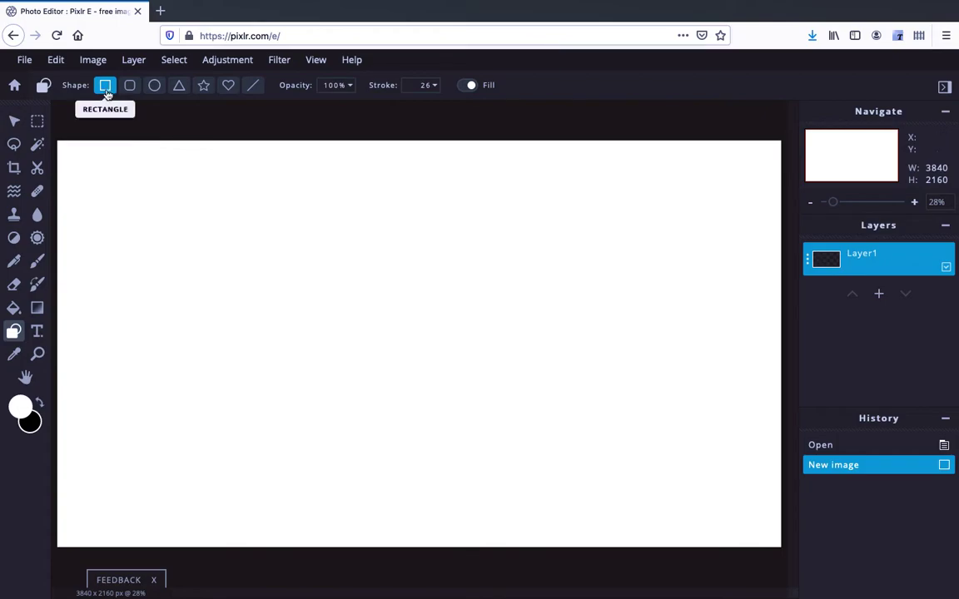
Draw a solid black rectangle left of centre and a white-outlined rectangle over its right side.
{"action": "left_click_drag", "start_coordinate": [195, 268], "coordinate": [448, 436]}
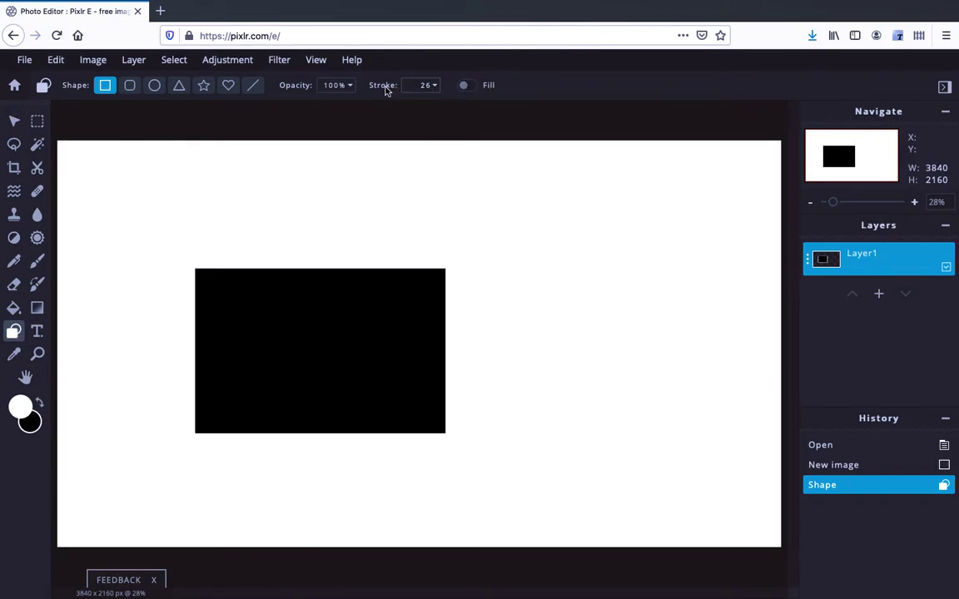
{"action": "mouse_move", "coordinate": [391, 232]}
{"action": "left_mouse_down"}
{"action": "mouse_move", "coordinate": [445, 370]}
{"action": "mouse_move", "coordinate": [528, 396]}
{"action": "left_mouse_up"}
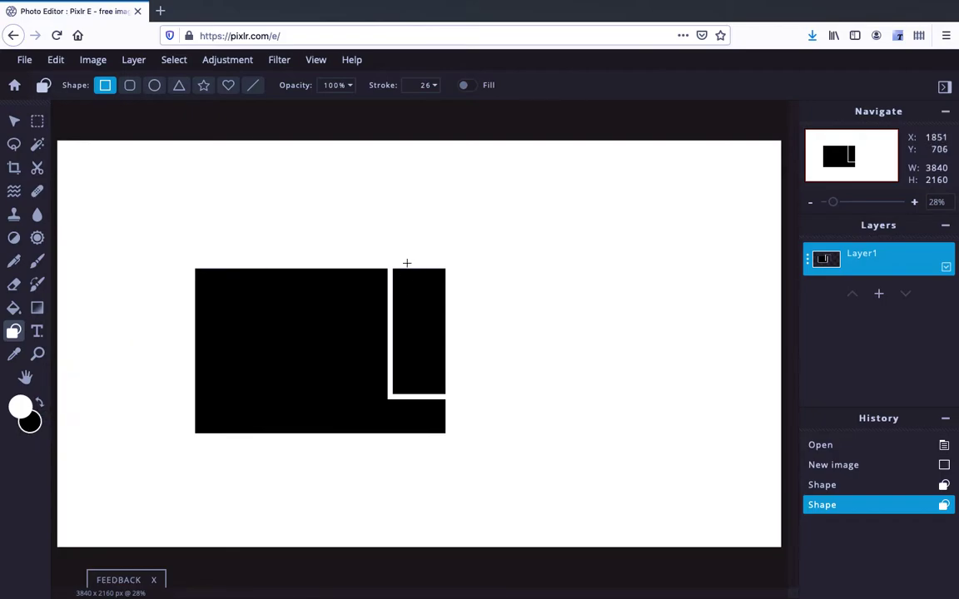
Set the foreground colour to red #FF0000 and draw a red outlined rectangle over the black shapes.
{"action": "left_click", "coordinate": [21, 408]}
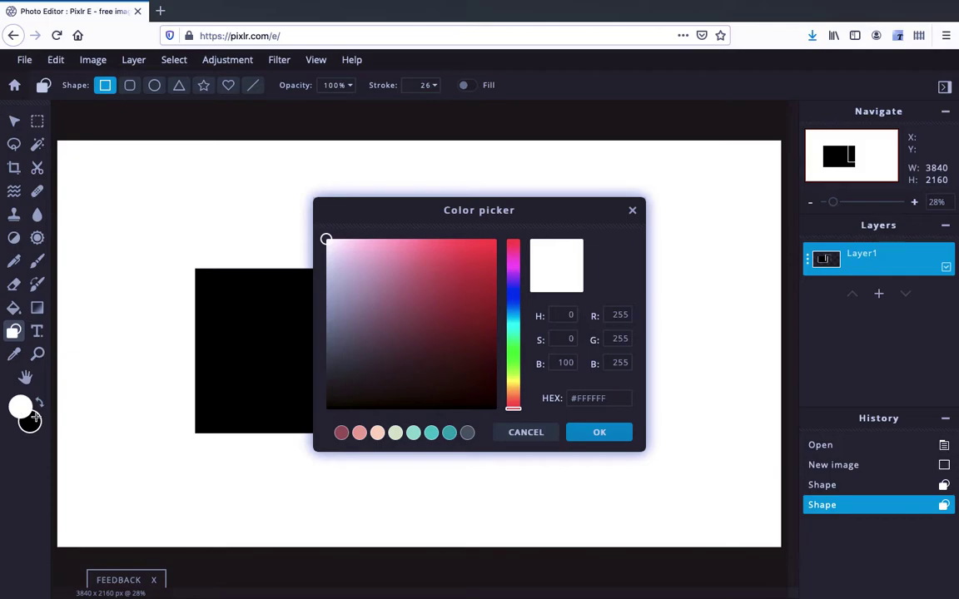
{"action": "left_click_drag", "start_coordinate": [476, 284], "coordinate": [515, 231]}
{"action": "left_click", "coordinate": [598, 434]}
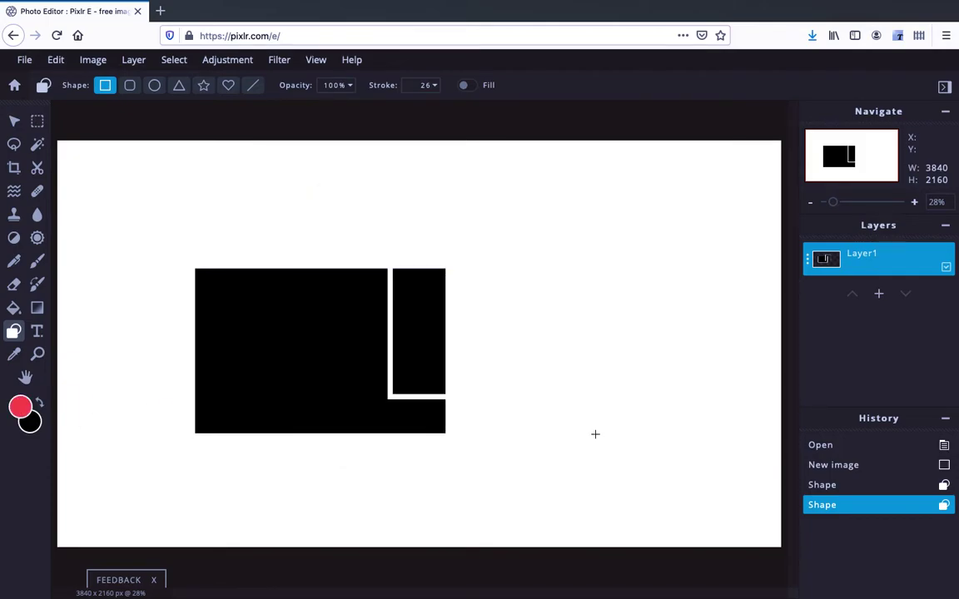
{"action": "left_click_drag", "start_coordinate": [228, 243], "coordinate": [531, 406]}
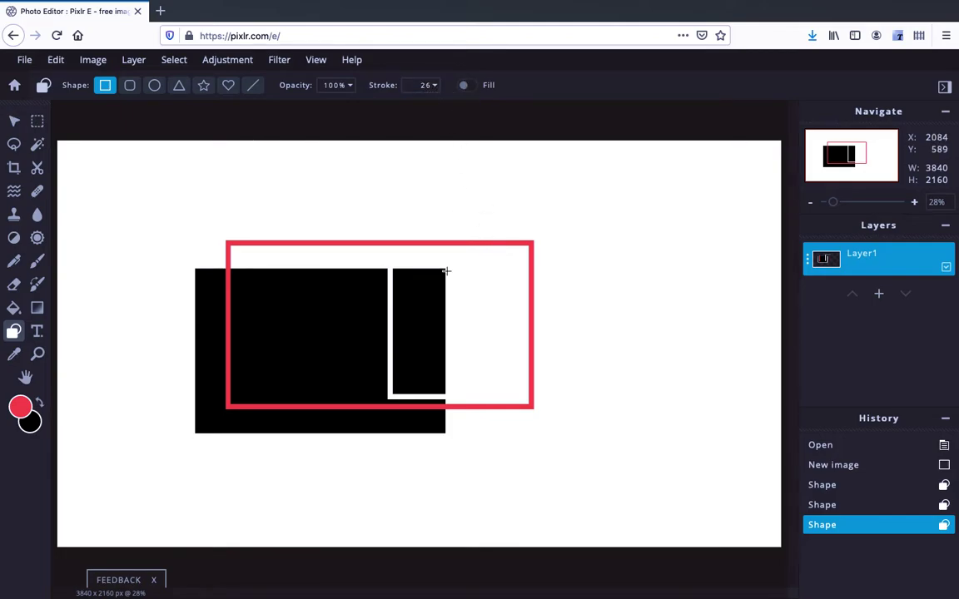
Draw a second red rectangle at upper right with stroke 45, then reset stroke width to 0.
{"action": "left_click", "coordinate": [421, 85]}
{"action": "left_click_drag", "start_coordinate": [400, 112], "coordinate": [424, 113]}
{"action": "left_click_drag", "start_coordinate": [345, 192], "coordinate": [634, 358]}
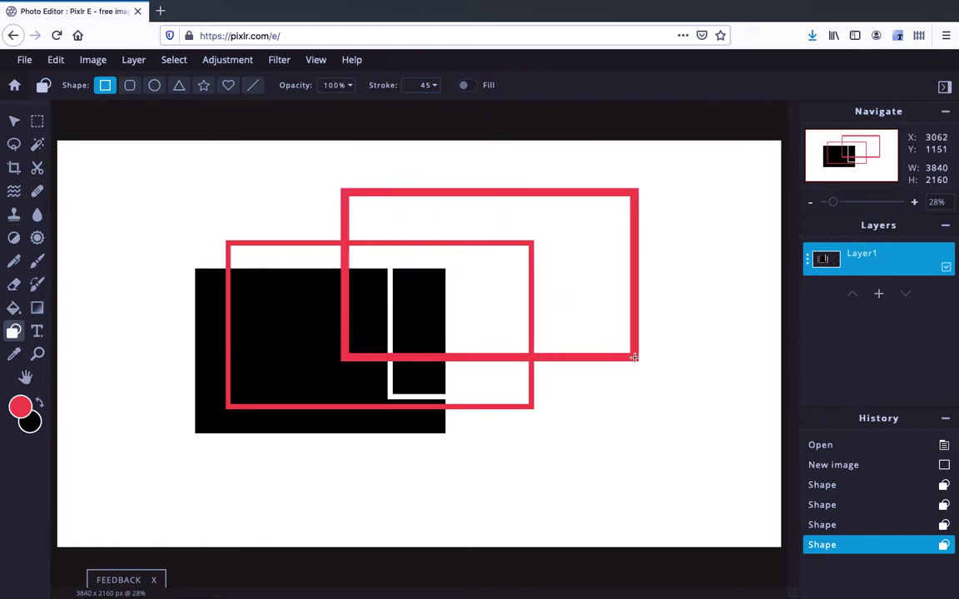
{"action": "left_click", "coordinate": [419, 88]}
{"action": "left_click_drag", "start_coordinate": [422, 111], "coordinate": [298, 114]}
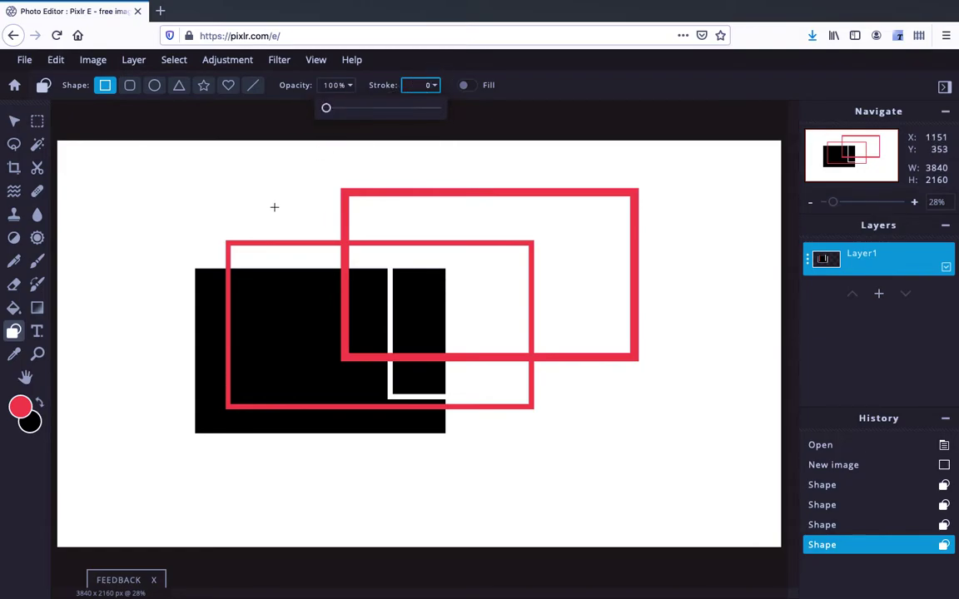
Turn fill on and draw a large solid rectangle across the centre.
{"action": "left_click", "coordinate": [319, 224]}
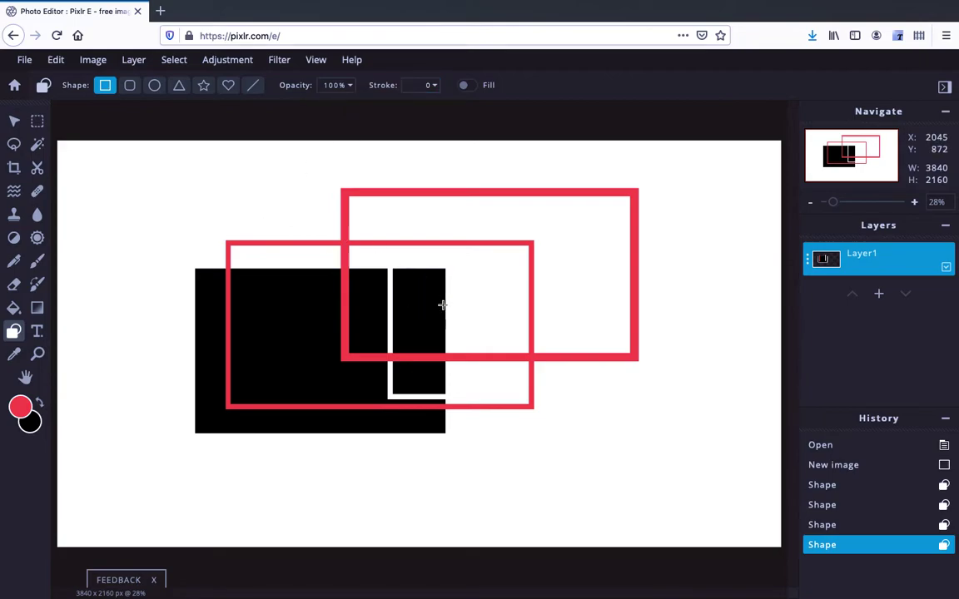
{"action": "left_click", "coordinate": [469, 86]}
{"action": "left_click_drag", "start_coordinate": [207, 211], "coordinate": [664, 495]}
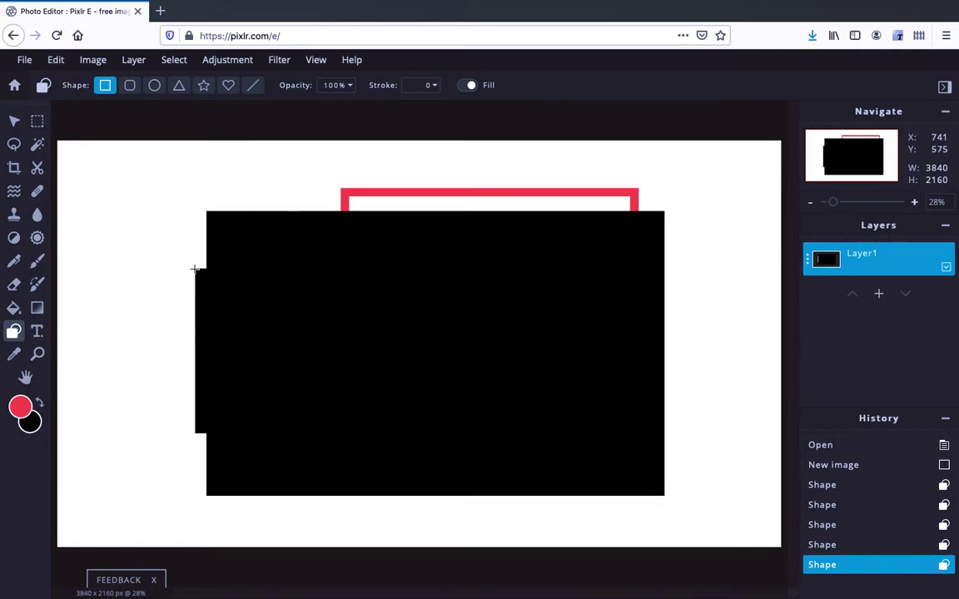
Set the background colour to yellow-green #D4FB14 and draw a rectangle inside the large one.
{"action": "left_click", "coordinate": [29, 424]}
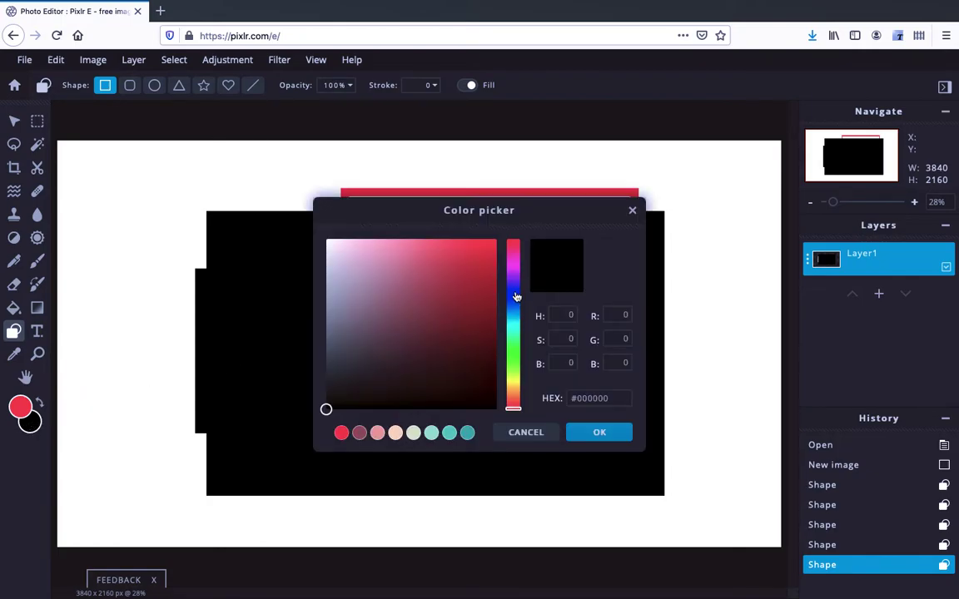
{"action": "left_click", "coordinate": [513, 376]}
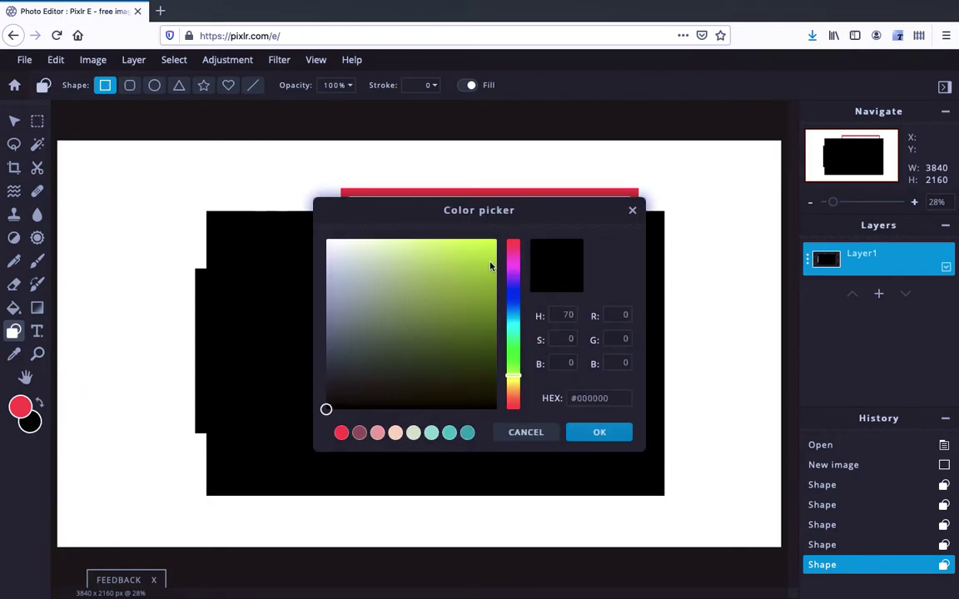
{"action": "left_click", "coordinate": [490, 243]}
{"action": "left_click", "coordinate": [599, 432]}
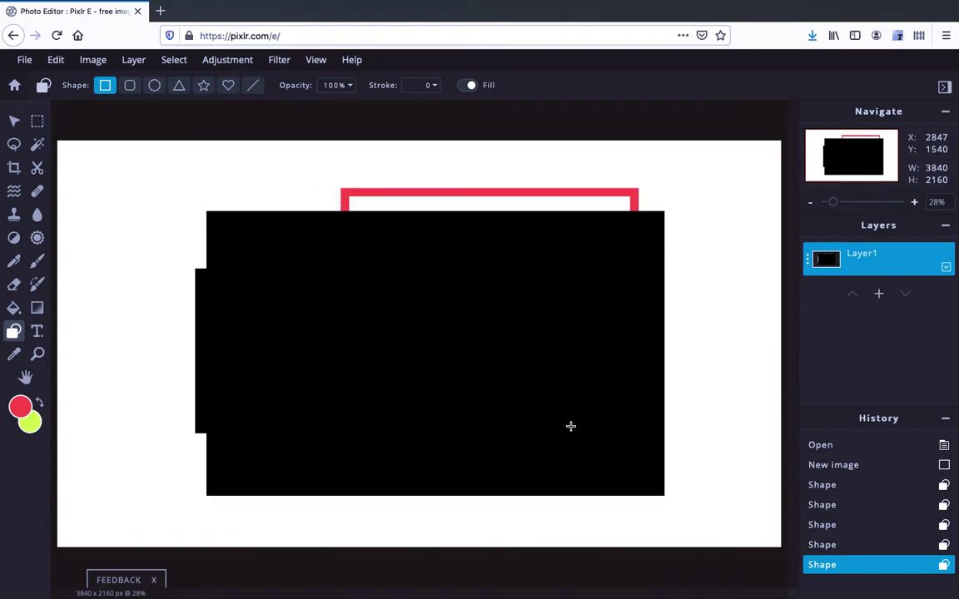
{"action": "left_click_drag", "start_coordinate": [312, 300], "coordinate": [494, 403]}
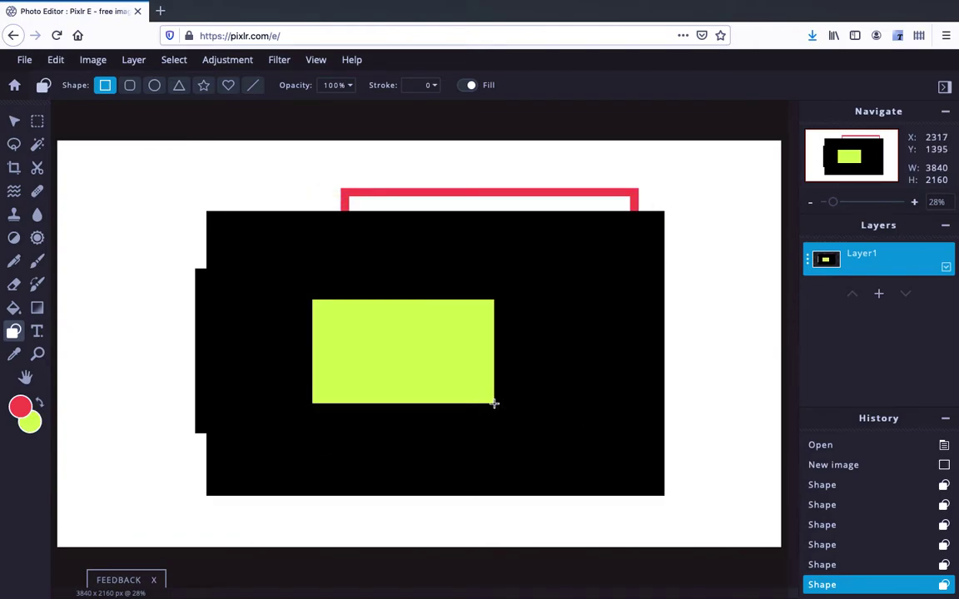
Set stroke width to 34 and draw a yellow-green square with a thick red border.
{"action": "left_click", "coordinate": [426, 85]}
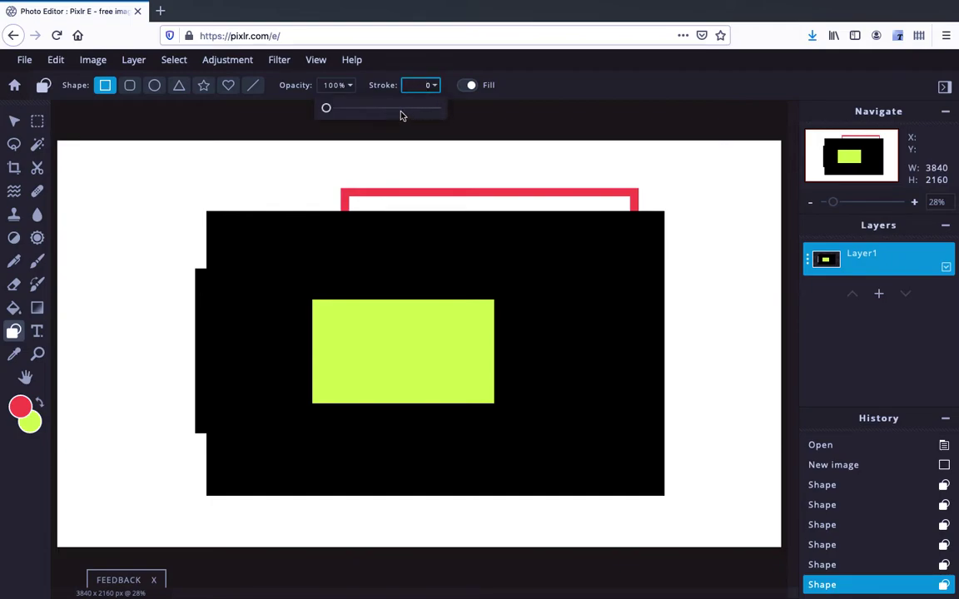
{"action": "left_click", "coordinate": [401, 116]}
{"action": "mouse_move", "coordinate": [264, 273]}
{"action": "left_mouse_down"}
{"action": "mouse_move", "coordinate": [423, 374]}
{"action": "mouse_move", "coordinate": [459, 466]}
{"action": "left_mouse_up"}
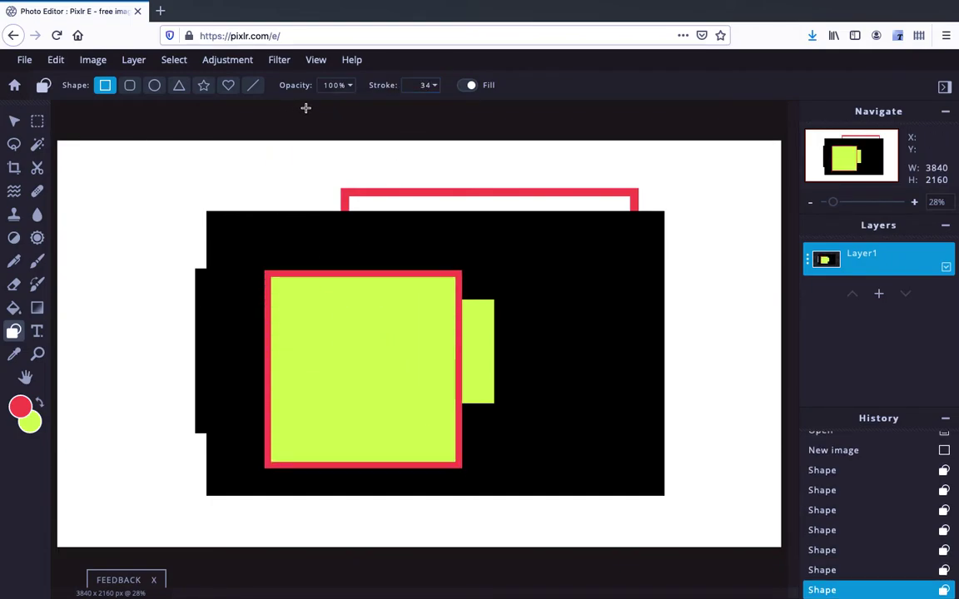
At 52% opacity, draw translucent rectangles at the upper left, upper right and lower left.
{"action": "left_click", "coordinate": [352, 87]}
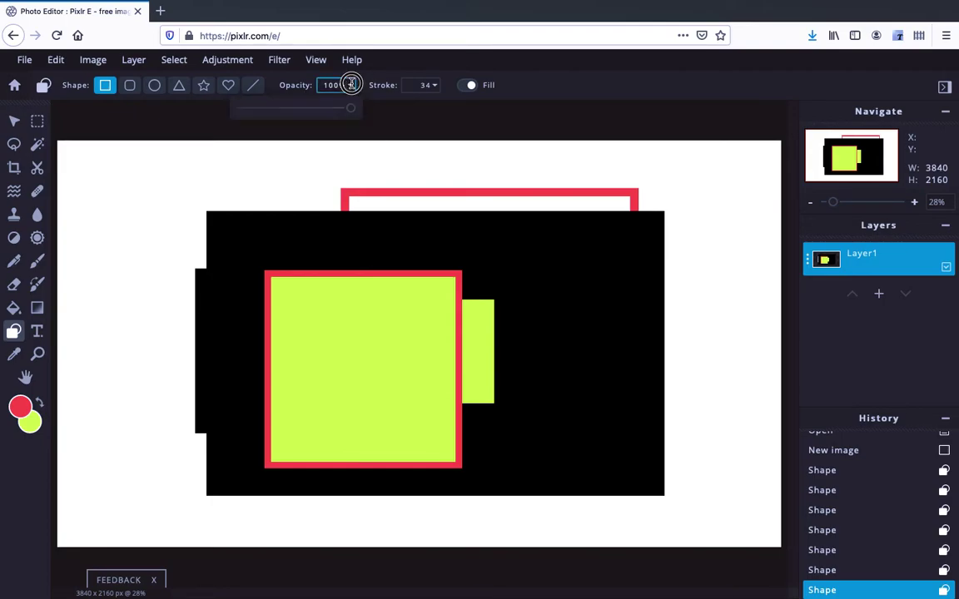
{"action": "left_click_drag", "start_coordinate": [349, 110], "coordinate": [299, 111]}
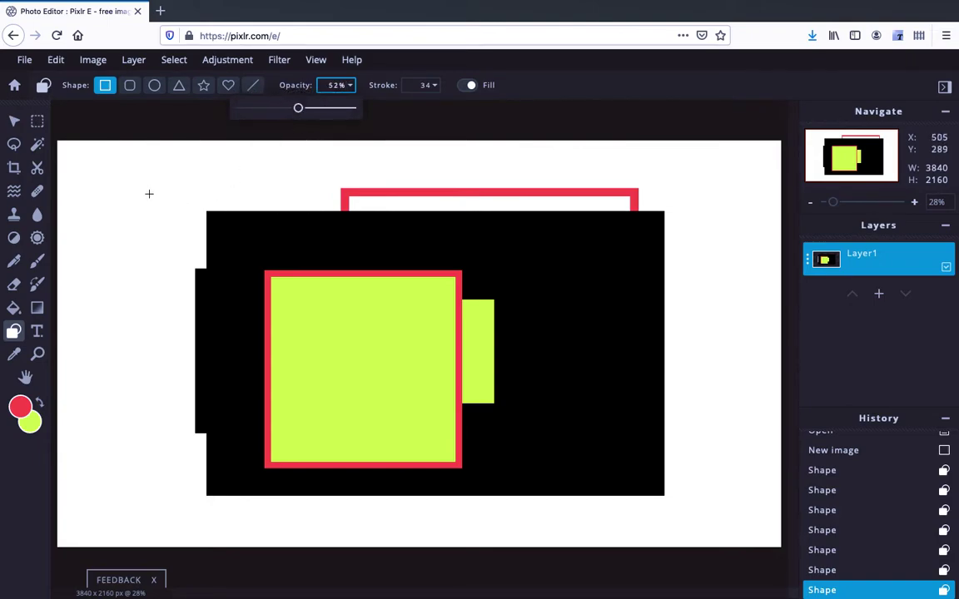
{"action": "left_click_drag", "start_coordinate": [141, 190], "coordinate": [307, 303]}
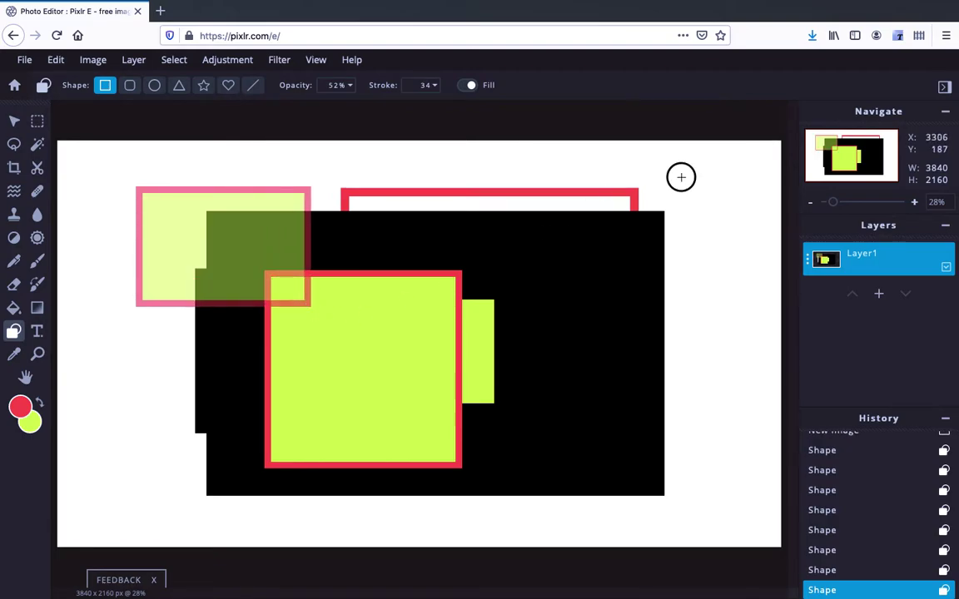
{"action": "left_click_drag", "start_coordinate": [681, 176], "coordinate": [416, 362]}
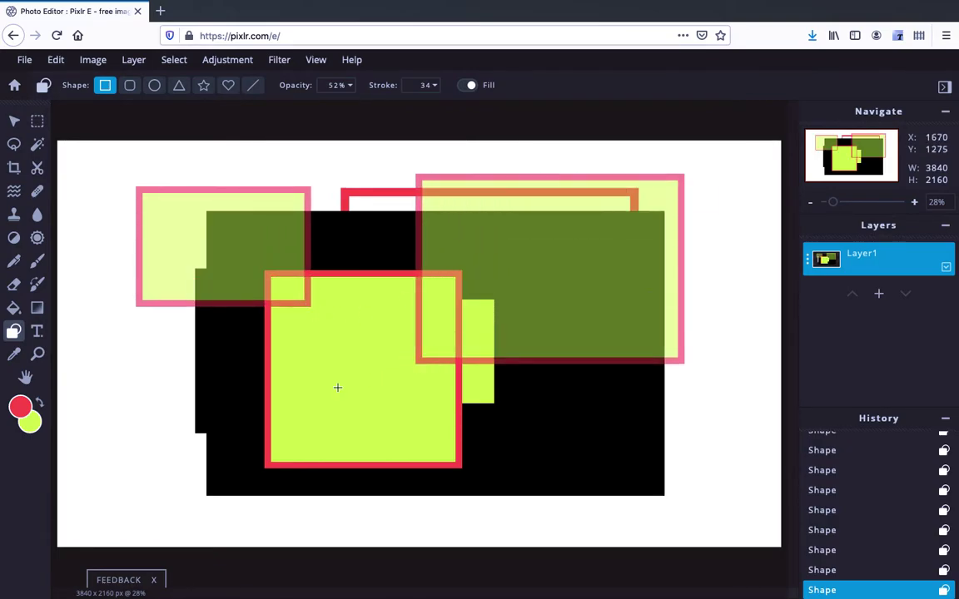
{"action": "left_click_drag", "start_coordinate": [144, 360], "coordinate": [421, 482]}
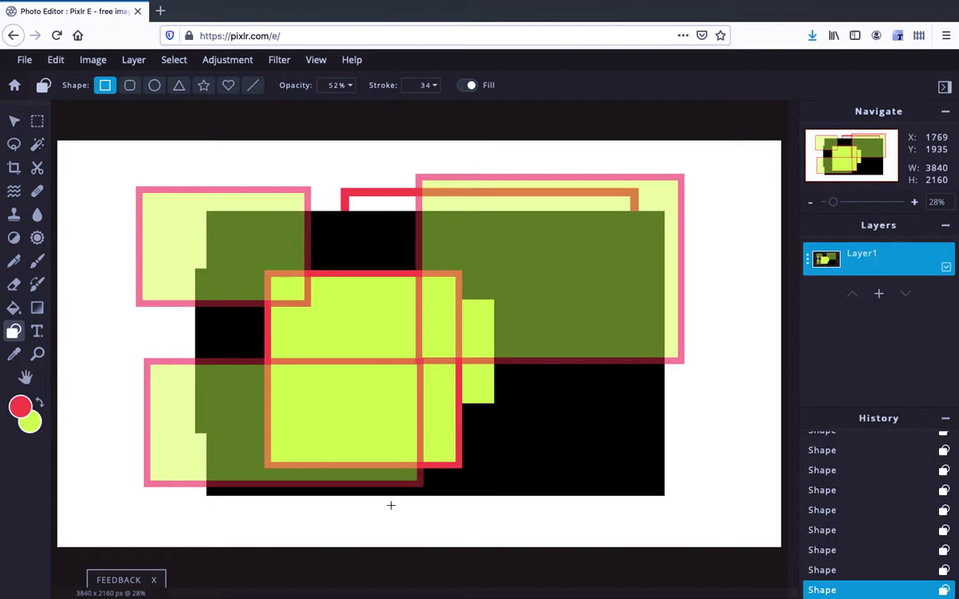
Draw a rounded rectangle upper left, then at radius 87 a large top-centre one and a small left-of-centre one.
{"action": "left_click", "coordinate": [129, 88]}
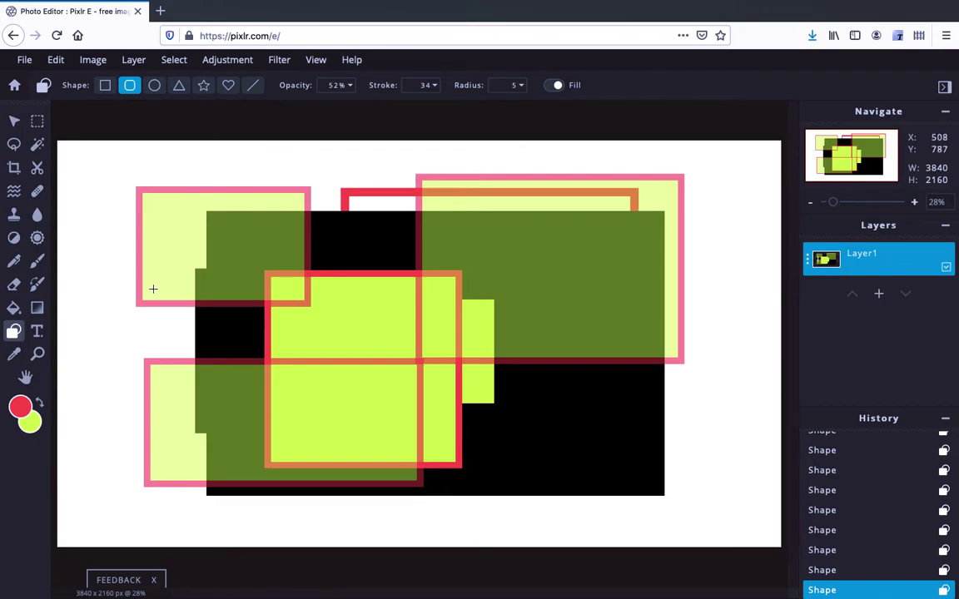
{"action": "left_click_drag", "start_coordinate": [91, 167], "coordinate": [236, 274]}
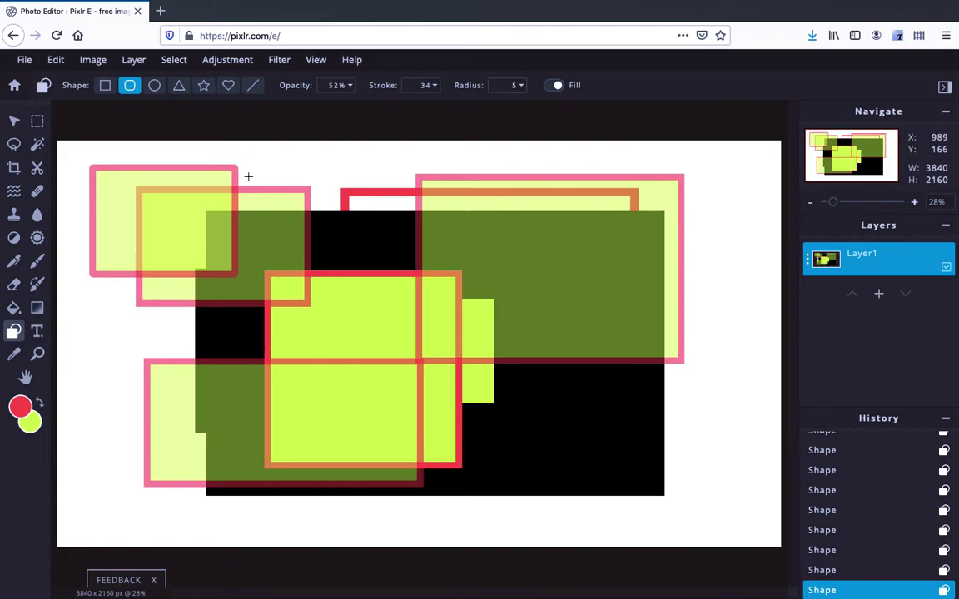
{"action": "left_click", "coordinate": [516, 86]}
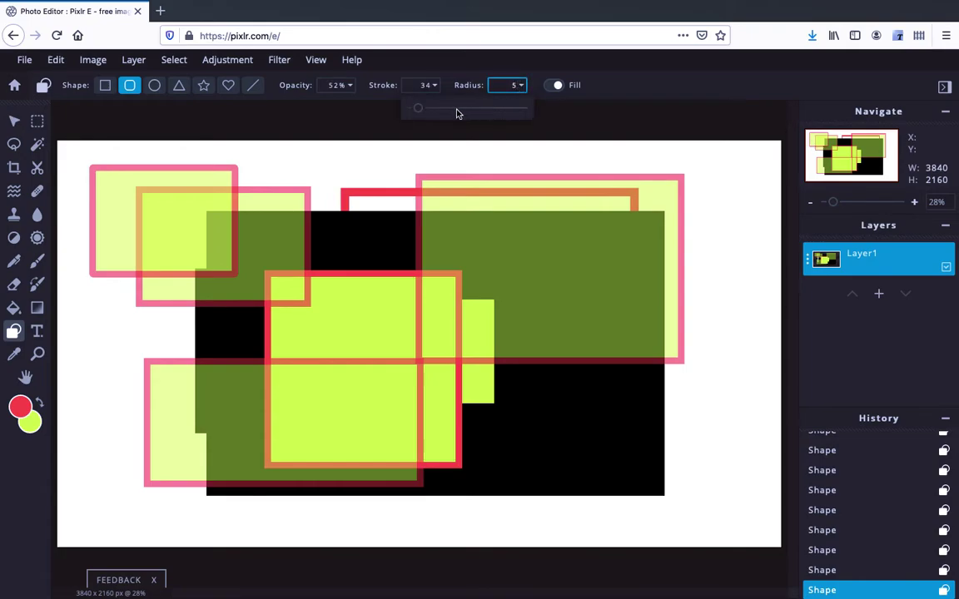
{"action": "left_click_drag", "start_coordinate": [418, 108], "coordinate": [508, 109]}
{"action": "left_click_drag", "start_coordinate": [327, 165], "coordinate": [576, 348]}
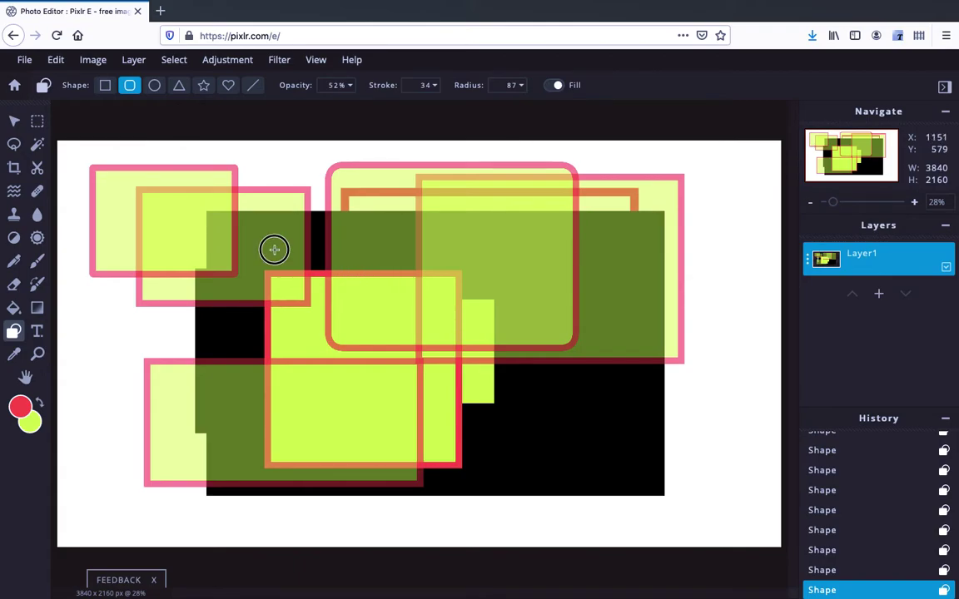
{"action": "left_click_drag", "start_coordinate": [274, 248], "coordinate": [353, 337]}
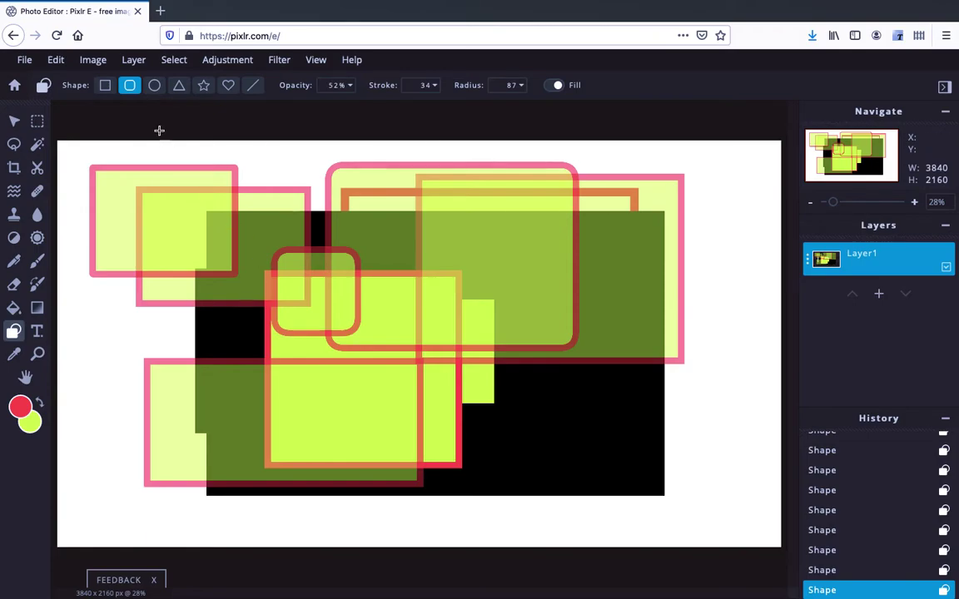
At 100% opacity, draw a tall filled centre ellipse, a filled lower-left circle and an unfilled right circle.
{"action": "left_click", "coordinate": [155, 87]}
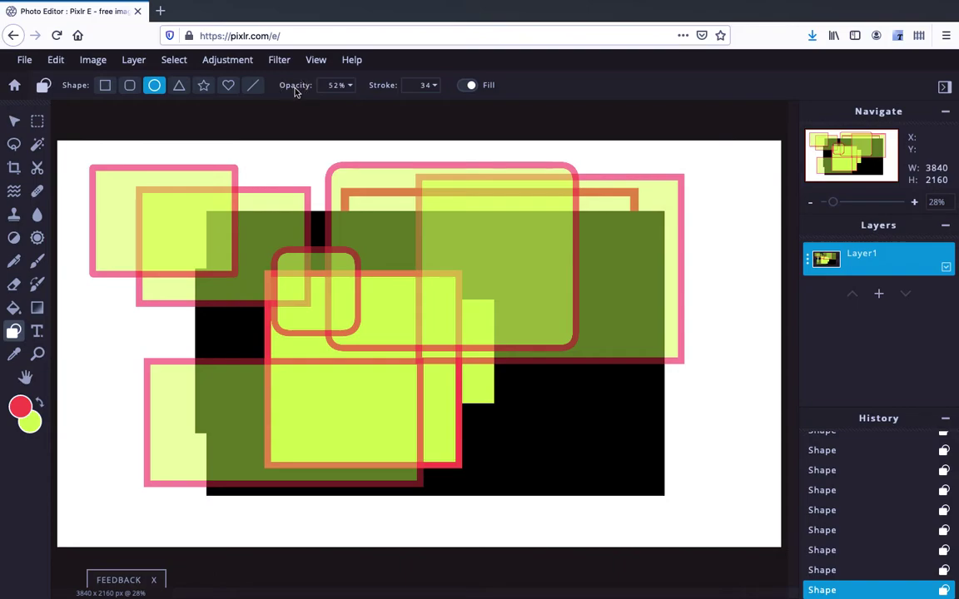
{"action": "left_click", "coordinate": [338, 85]}
{"action": "left_click_drag", "start_coordinate": [317, 114], "coordinate": [391, 117]}
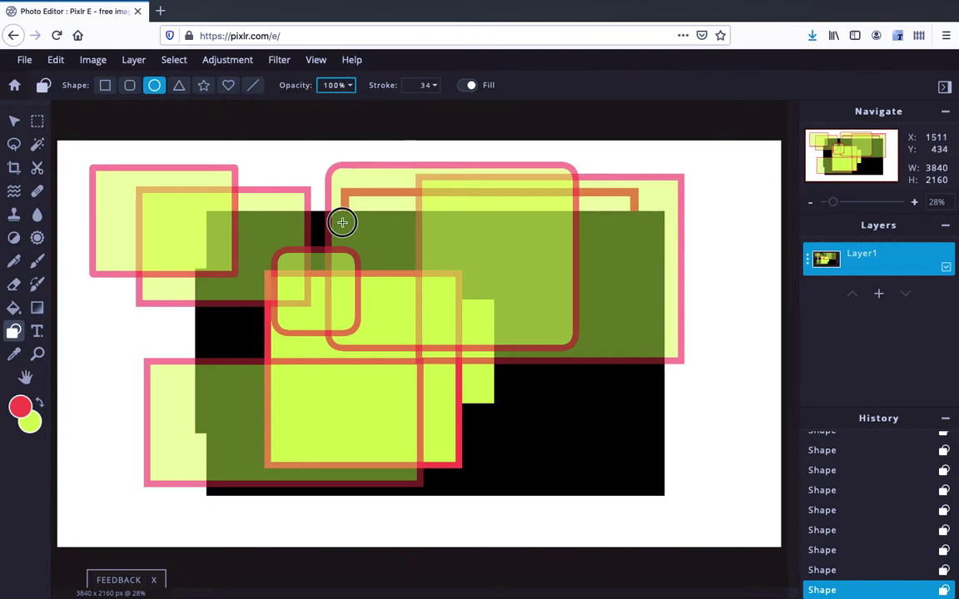
{"action": "mouse_move", "coordinate": [342, 220]}
{"action": "left_mouse_down"}
{"action": "mouse_move", "coordinate": [509, 346]}
{"action": "mouse_move", "coordinate": [565, 427]}
{"action": "mouse_move", "coordinate": [714, 396]}
{"action": "mouse_move", "coordinate": [749, 366]}
{"action": "mouse_move", "coordinate": [753, 337]}
{"action": "mouse_move", "coordinate": [717, 435]}
{"action": "mouse_move", "coordinate": [479, 419]}
{"action": "mouse_move", "coordinate": [513, 453]}
{"action": "left_mouse_up"}
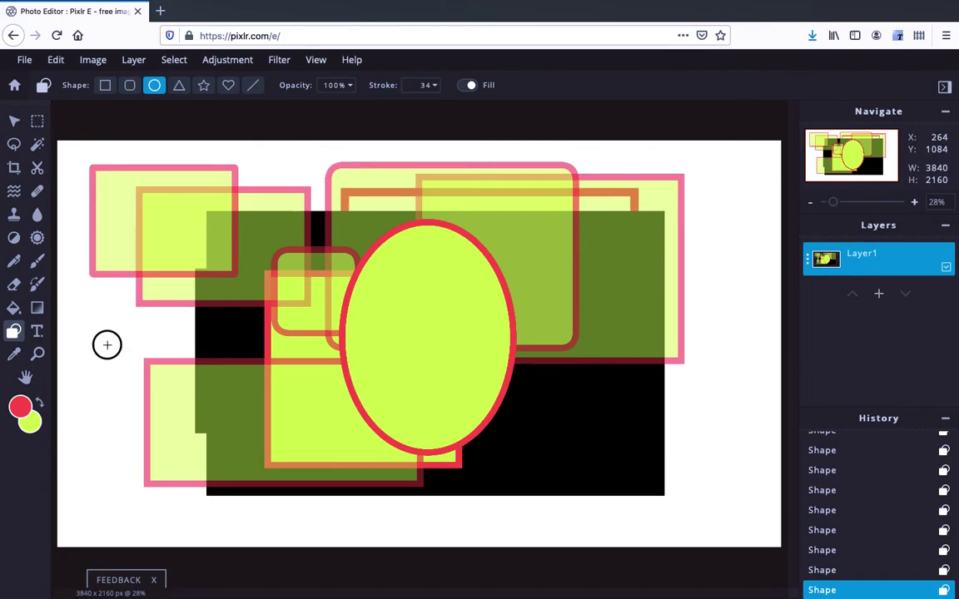
{"action": "left_click_drag", "start_coordinate": [106, 345], "coordinate": [344, 447]}
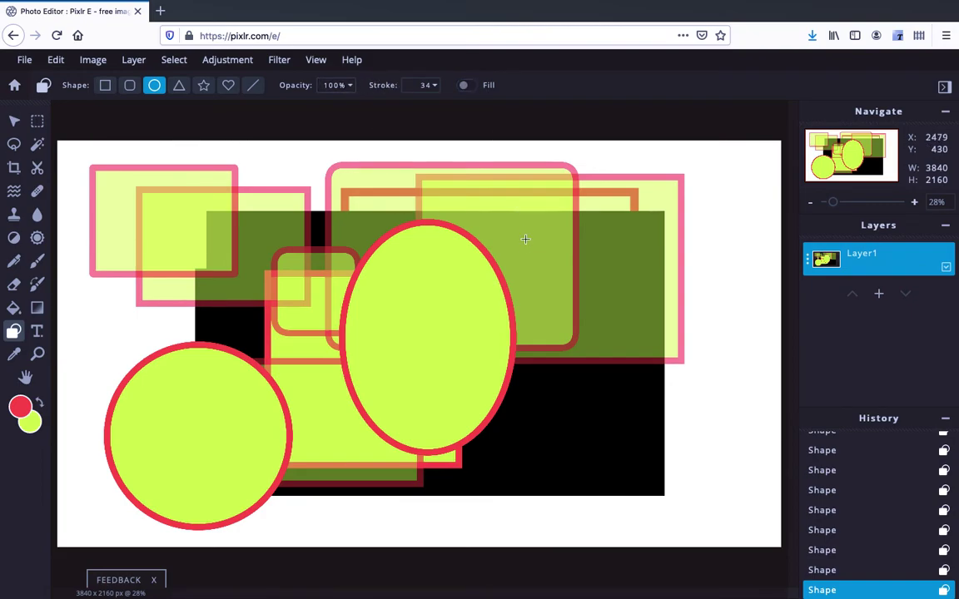
{"action": "left_click_drag", "start_coordinate": [486, 272], "coordinate": [751, 530]}
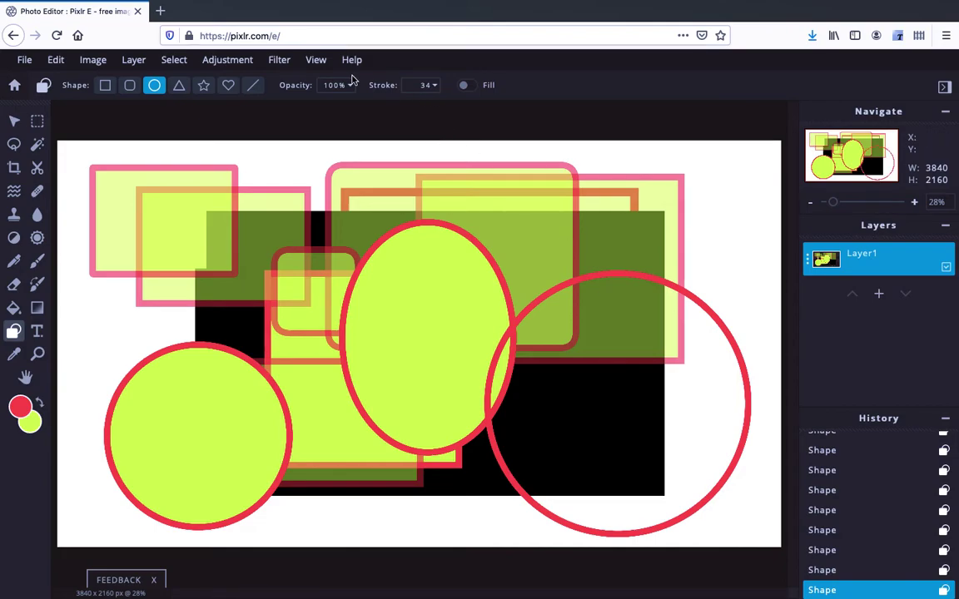
Draw a large triangle across the lower left and a smaller one right of centre.
{"action": "left_click", "coordinate": [179, 88]}
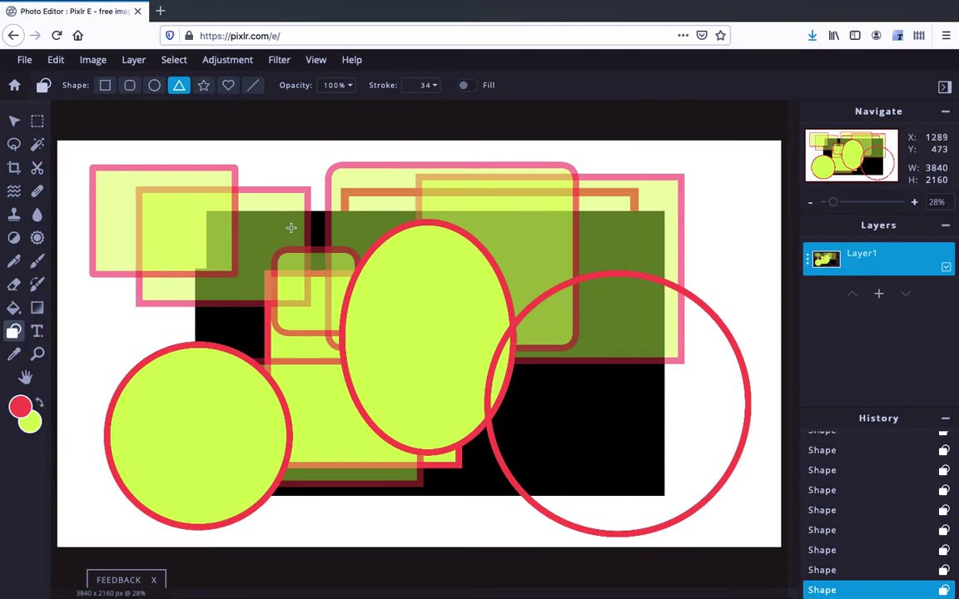
{"action": "left_click_drag", "start_coordinate": [291, 224], "coordinate": [580, 516]}
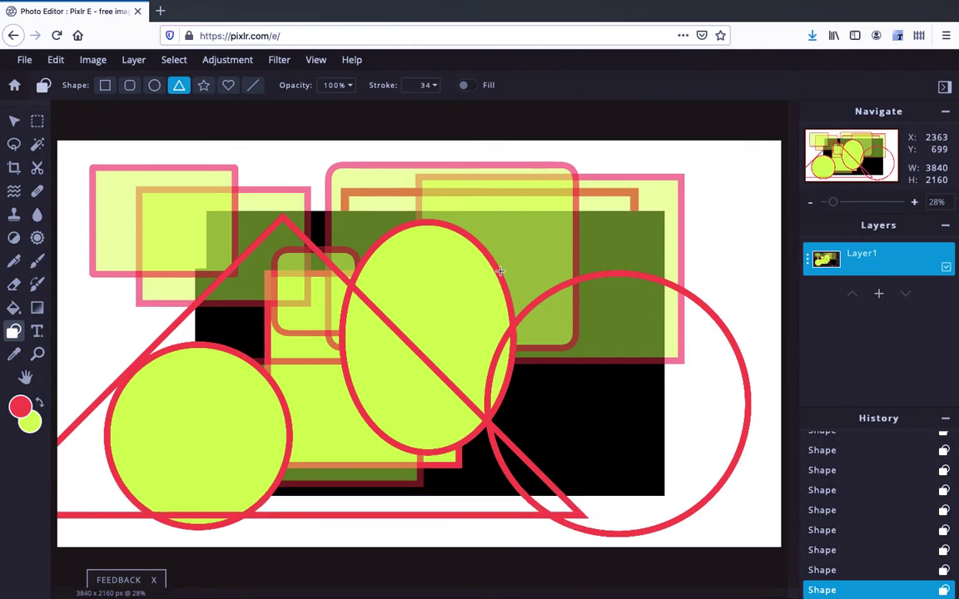
{"action": "left_click_drag", "start_coordinate": [499, 271], "coordinate": [618, 406]}
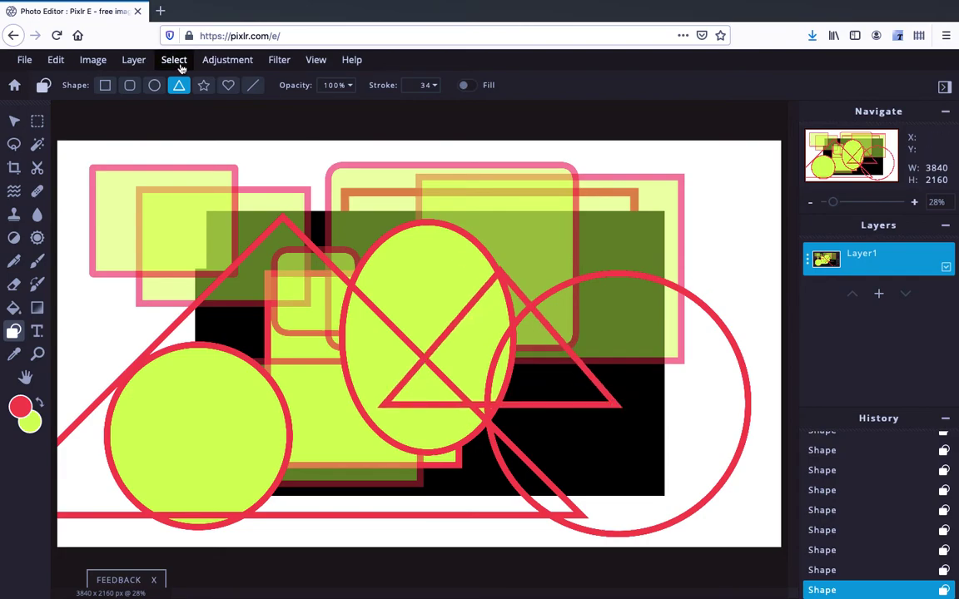
Try the Star and Heart shapes, finishing with the Line shape selected.
{"action": "left_click", "coordinate": [205, 86]}
{"action": "left_click", "coordinate": [254, 85]}
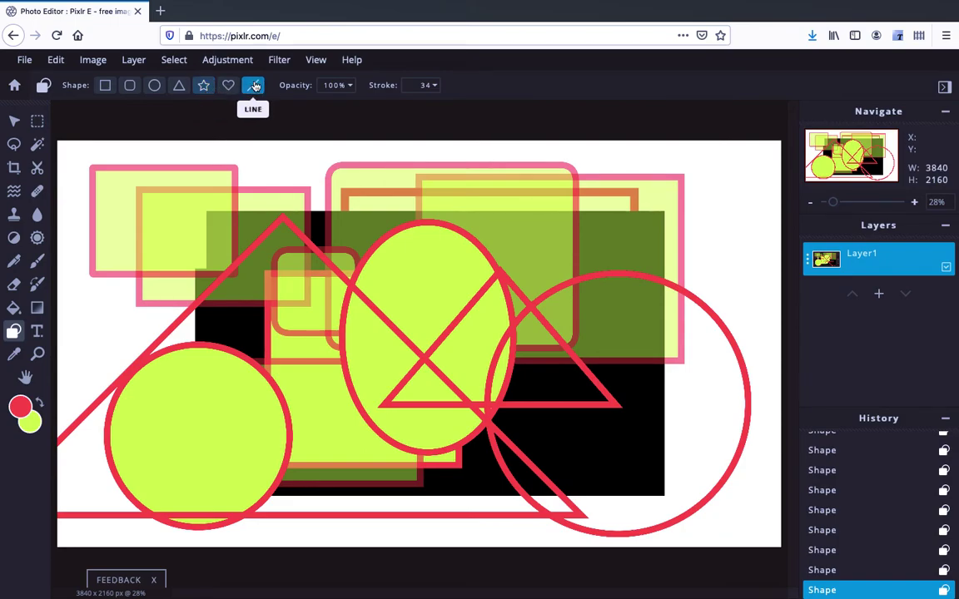
{"action": "left_click", "coordinate": [228, 85]}
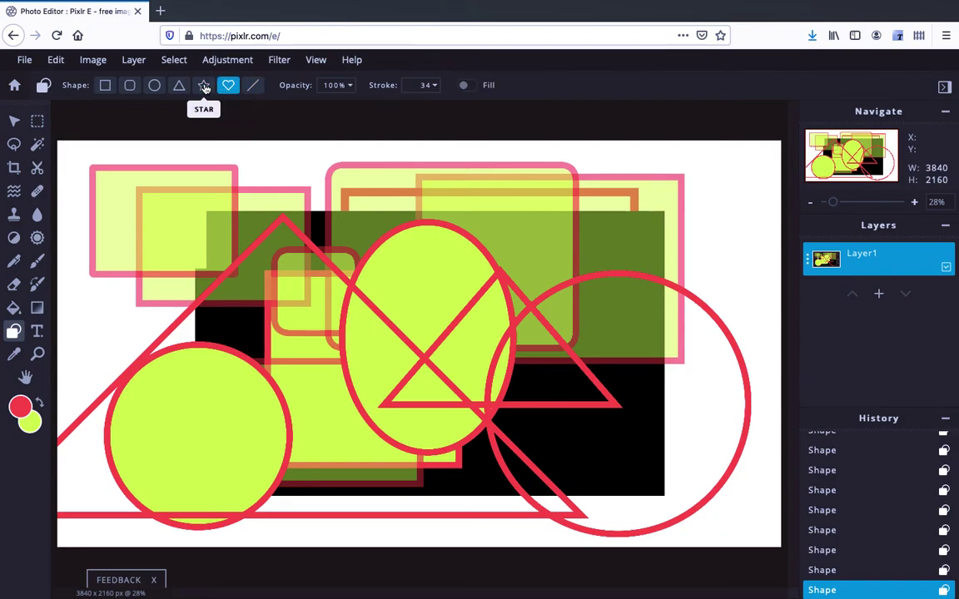
{"action": "left_click", "coordinate": [204, 86]}
{"action": "left_click", "coordinate": [228, 85]}
{"action": "left_click", "coordinate": [254, 85]}
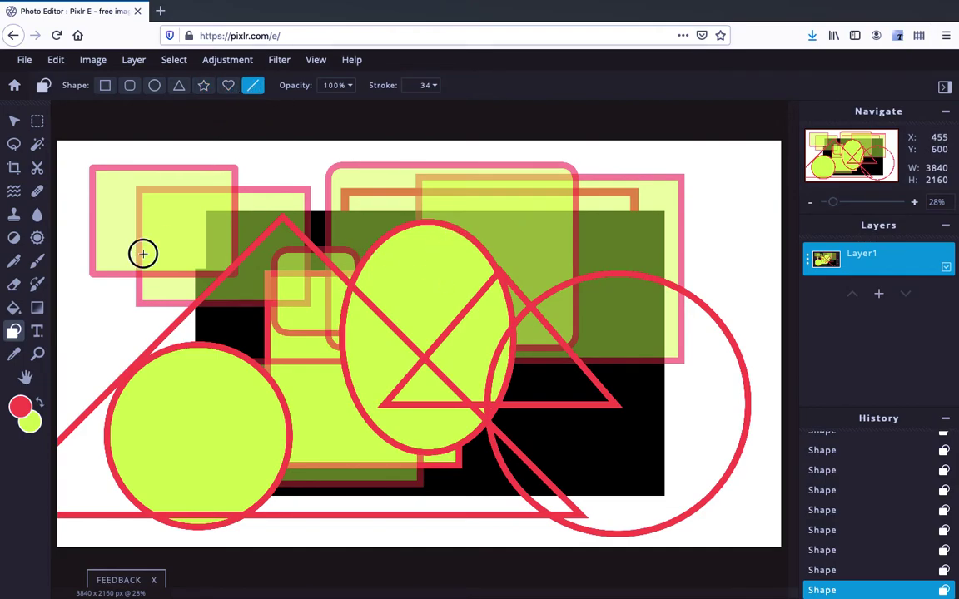
Draw thick red lines: an upper-left diagonal, a long middle horizontal, a right vertical and a short right horizontal.
{"action": "left_click_drag", "start_coordinate": [143, 252], "coordinate": [380, 197]}
{"action": "mouse_move", "coordinate": [116, 341]}
{"action": "left_mouse_down"}
{"action": "mouse_move", "coordinate": [552, 329]}
{"action": "mouse_move", "coordinate": [664, 343]}
{"action": "mouse_move", "coordinate": [506, 229]}
{"action": "mouse_move", "coordinate": [424, 242]}
{"action": "mouse_move", "coordinate": [487, 317]}
{"action": "mouse_move", "coordinate": [509, 327]}
{"action": "left_mouse_up"}
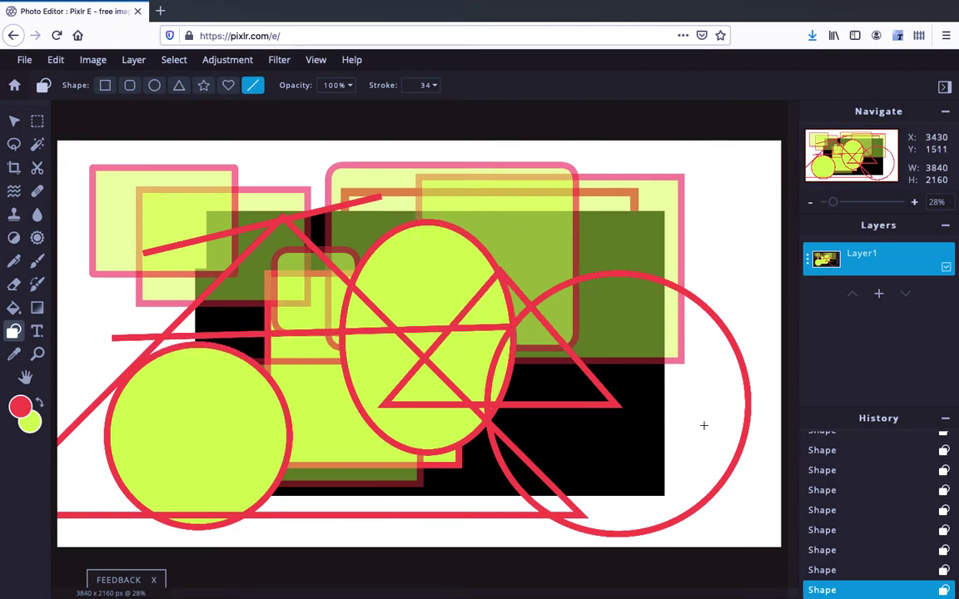
{"action": "mouse_move", "coordinate": [705, 416]}
{"action": "left_mouse_down"}
{"action": "mouse_move", "coordinate": [697, 261]}
{"action": "mouse_move", "coordinate": [699, 326]}
{"action": "mouse_move", "coordinate": [706, 187]}
{"action": "mouse_move", "coordinate": [714, 195]}
{"action": "mouse_move", "coordinate": [706, 281]}
{"action": "left_mouse_up"}
{"action": "left_click_drag", "start_coordinate": [710, 226], "coordinate": [711, 188]}
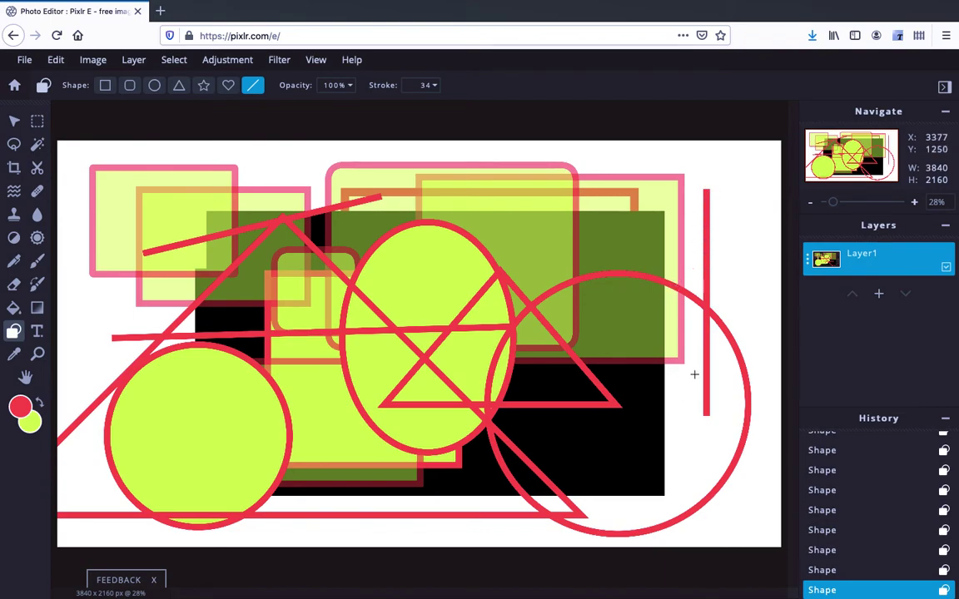
{"action": "left_click_drag", "start_coordinate": [599, 315], "coordinate": [772, 326]}
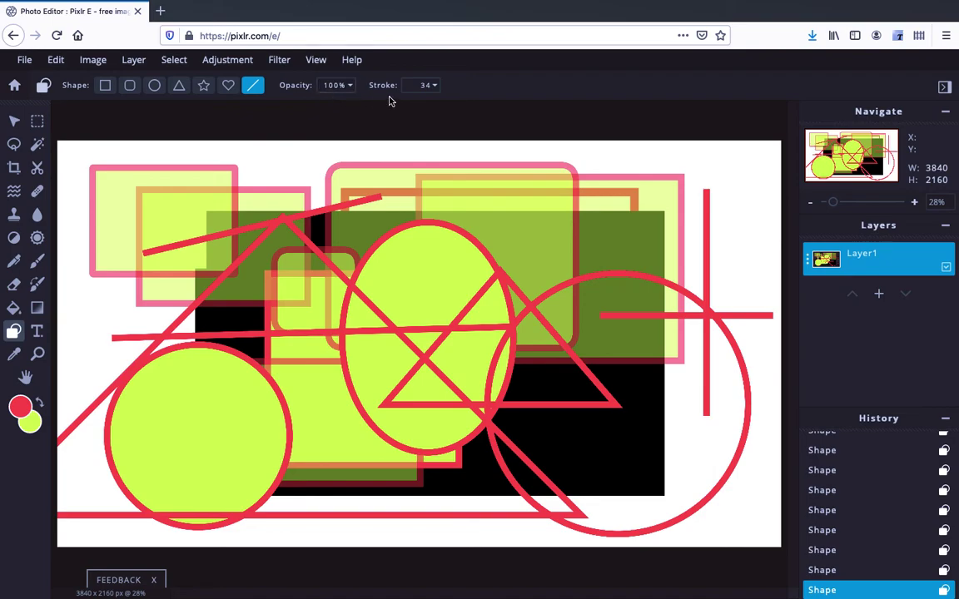
Lower the stroke width to 10 and draw a thin horizontal line along the top.
{"action": "left_click", "coordinate": [437, 86]}
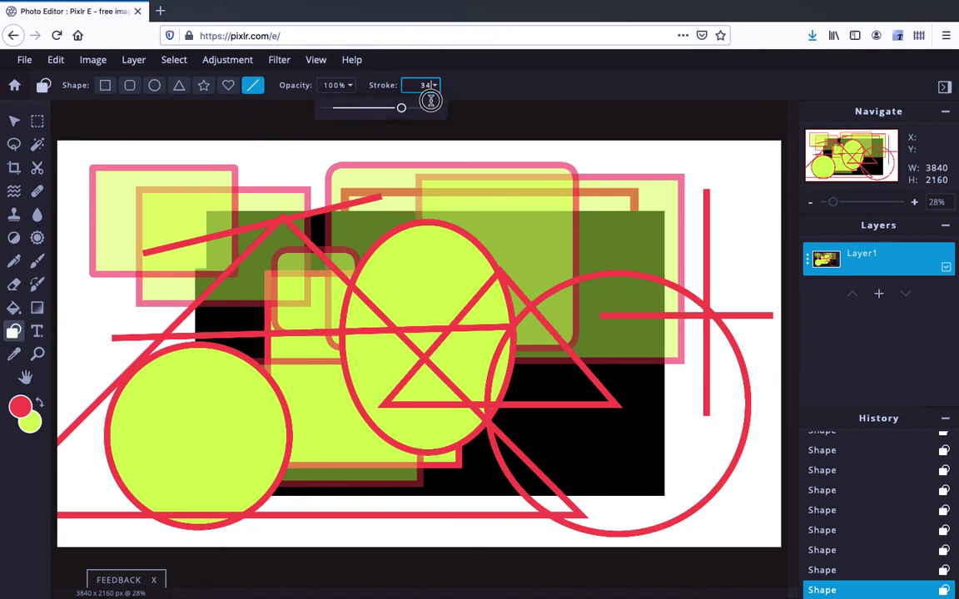
{"action": "left_click_drag", "start_coordinate": [402, 109], "coordinate": [349, 108]}
{"action": "mouse_move", "coordinate": [257, 151]}
{"action": "left_mouse_down"}
{"action": "mouse_move", "coordinate": [379, 158]}
{"action": "mouse_move", "coordinate": [526, 150]}
{"action": "mouse_move", "coordinate": [701, 166]}
{"action": "left_mouse_up"}
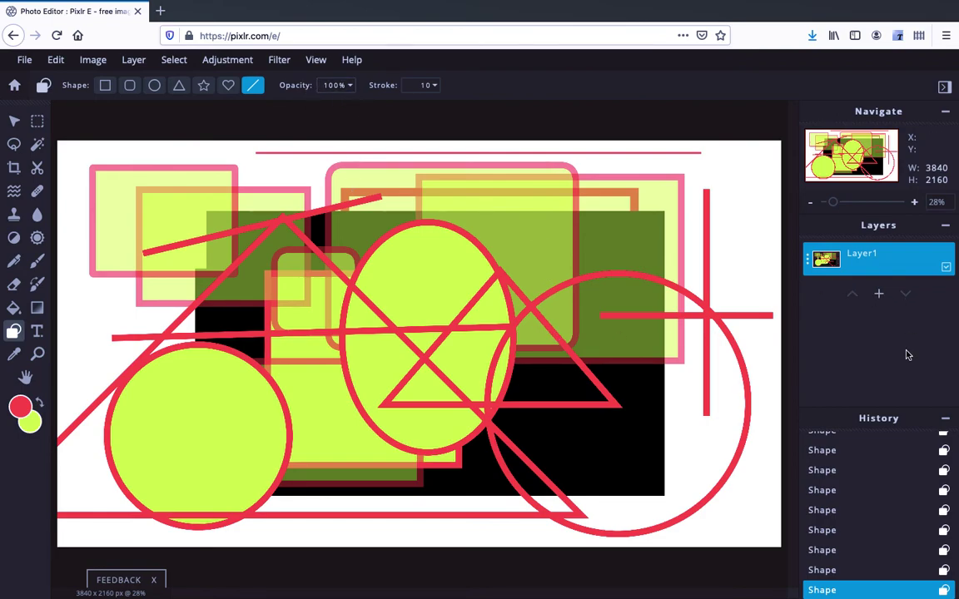
Add an empty Layer 2 and draw a large thin red unfilled circle on it.
{"action": "left_click", "coordinate": [878, 295]}
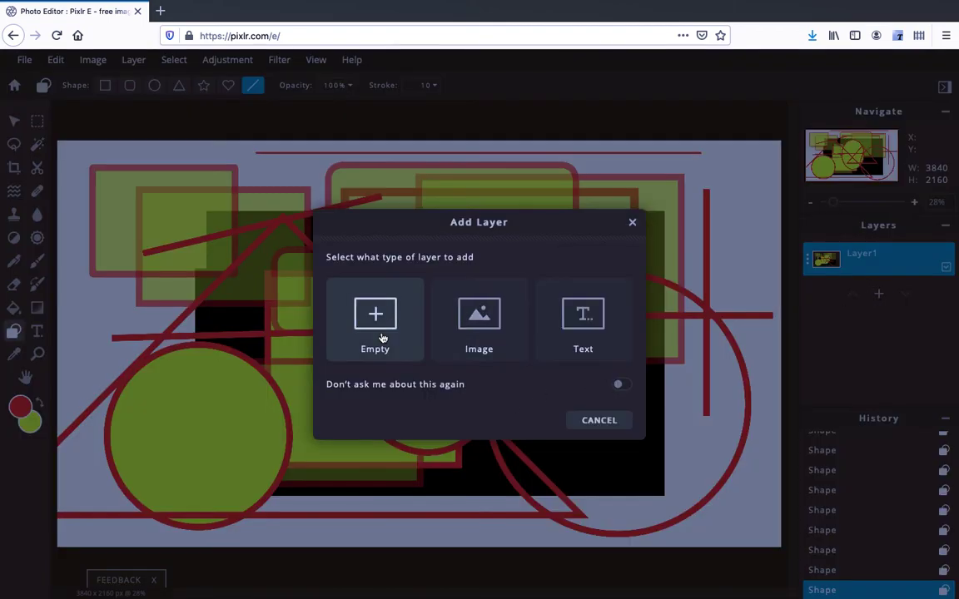
{"action": "left_click", "coordinate": [343, 300]}
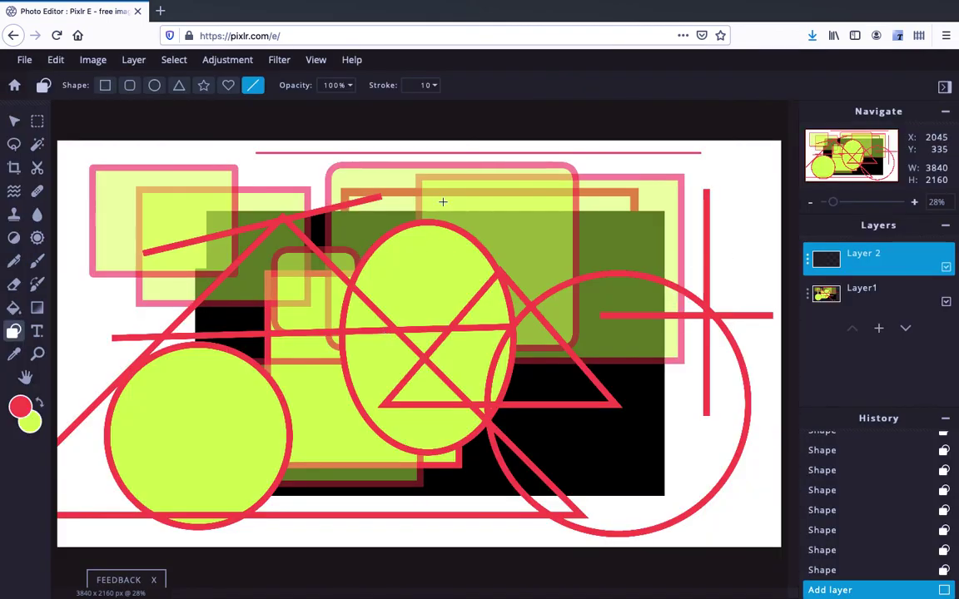
{"action": "left_click", "coordinate": [153, 85]}
{"action": "left_click_drag", "start_coordinate": [263, 231], "coordinate": [644, 507]}
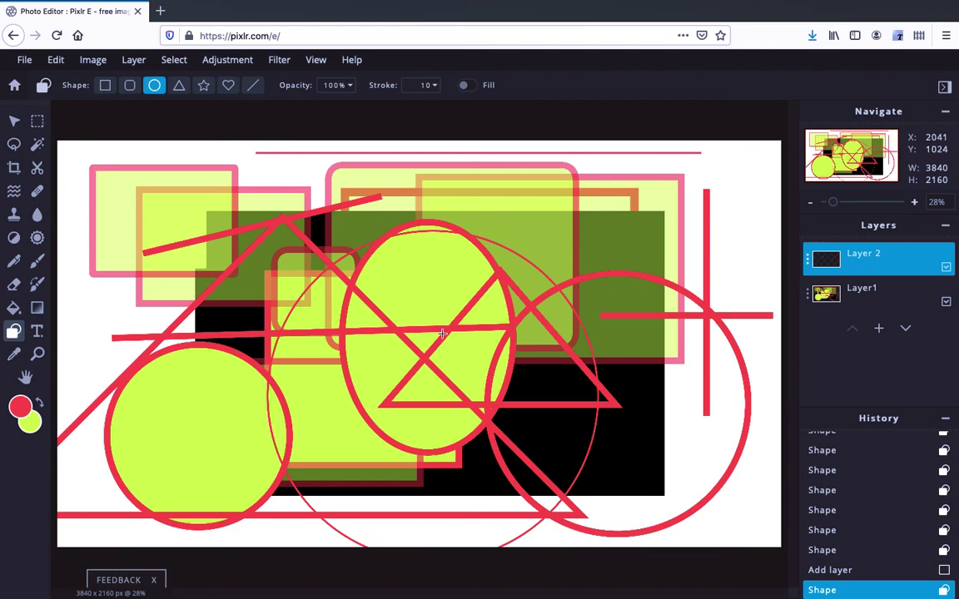
Drag the thin red circle left so it sits over the left-centre shapes.
{"action": "left_click", "coordinate": [14, 121]}
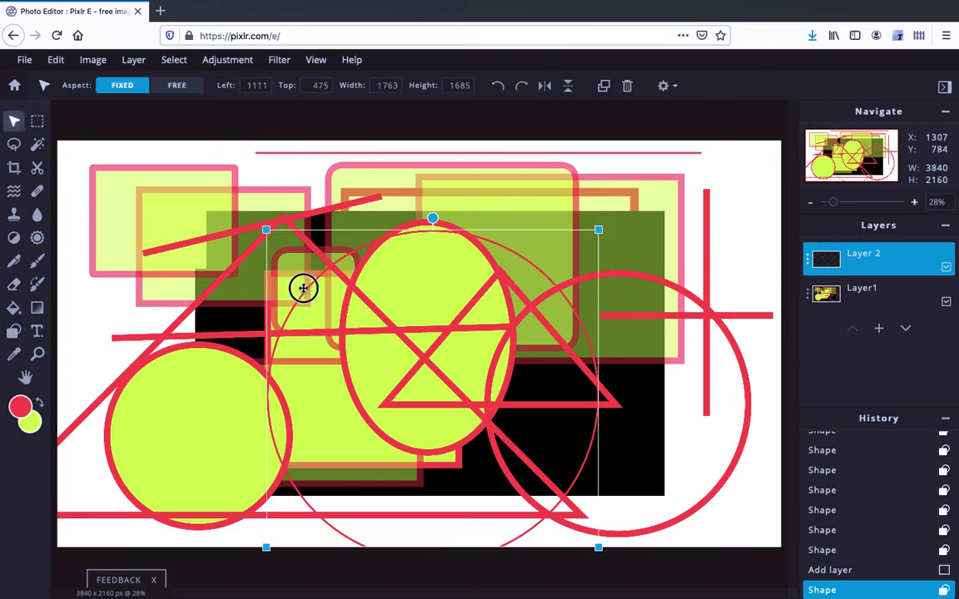
{"action": "left_click_drag", "start_coordinate": [303, 288], "coordinate": [373, 237]}
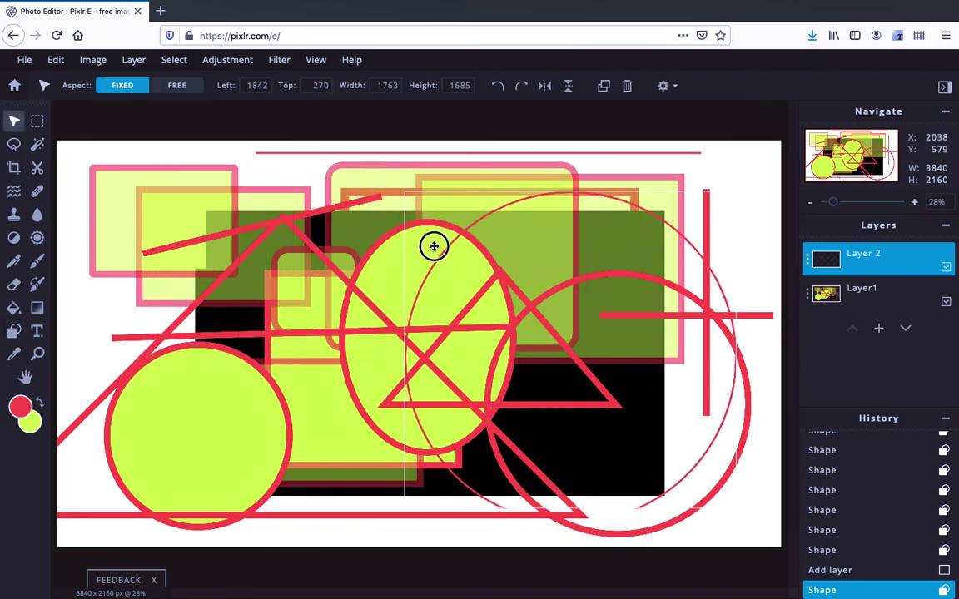
{"action": "left_click_drag", "start_coordinate": [427, 243], "coordinate": [223, 255]}
{"action": "left_click", "coordinate": [552, 249]}
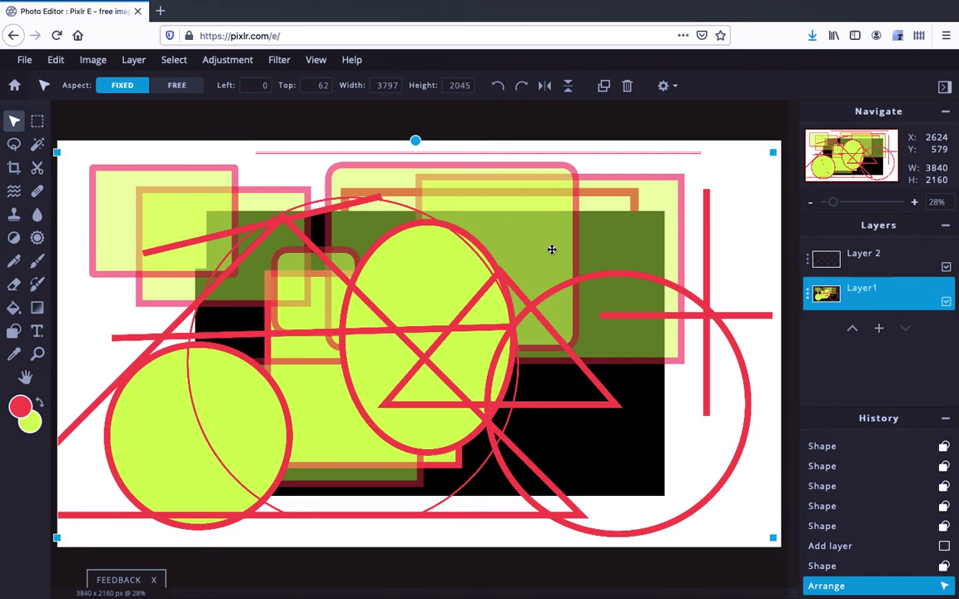